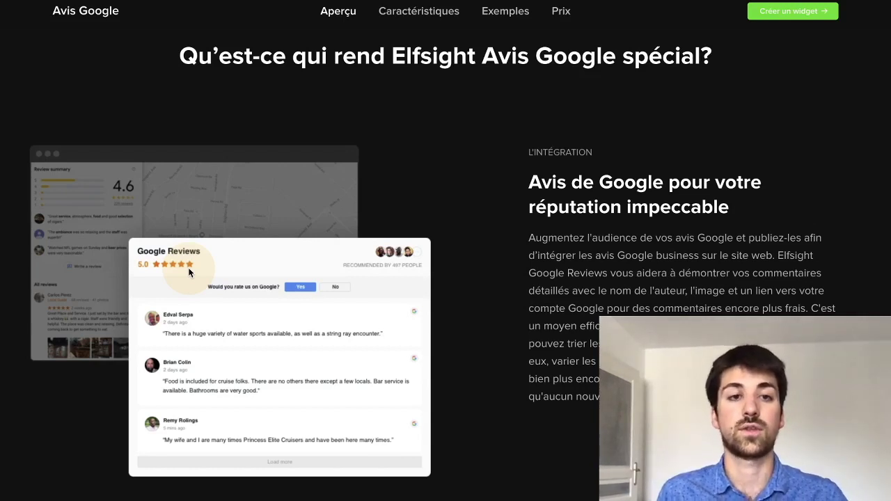
Examine the Google reviews widget's features, header and layout options on the Elfsight overview page.
scroll(187, 267, down, 8)
scroll(192, 262, up, 3)
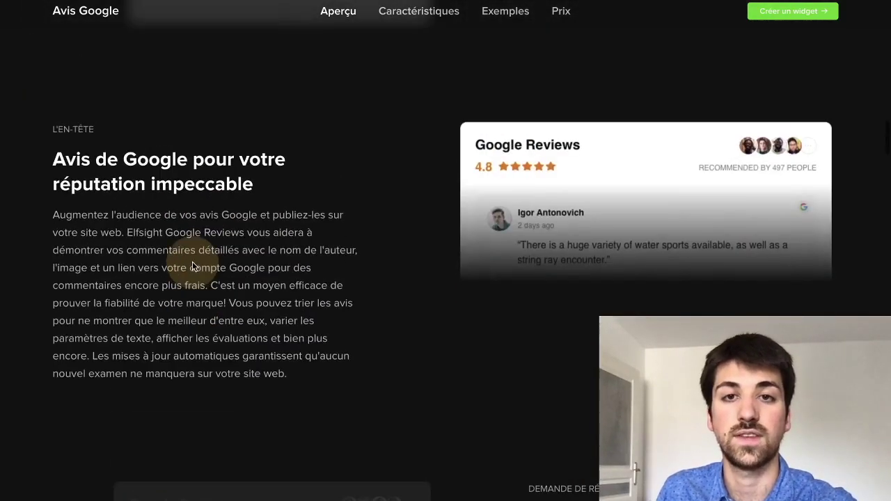
scroll(192, 266, up, 5)
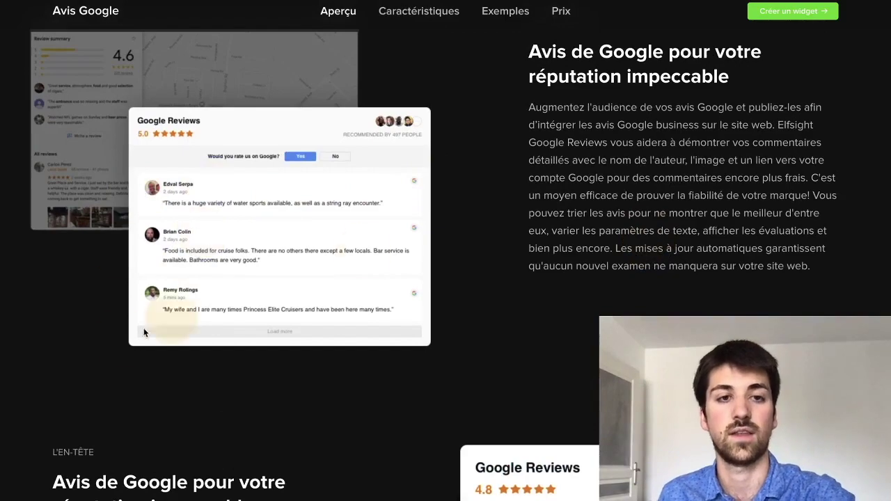
scroll(296, 327, down, 10)
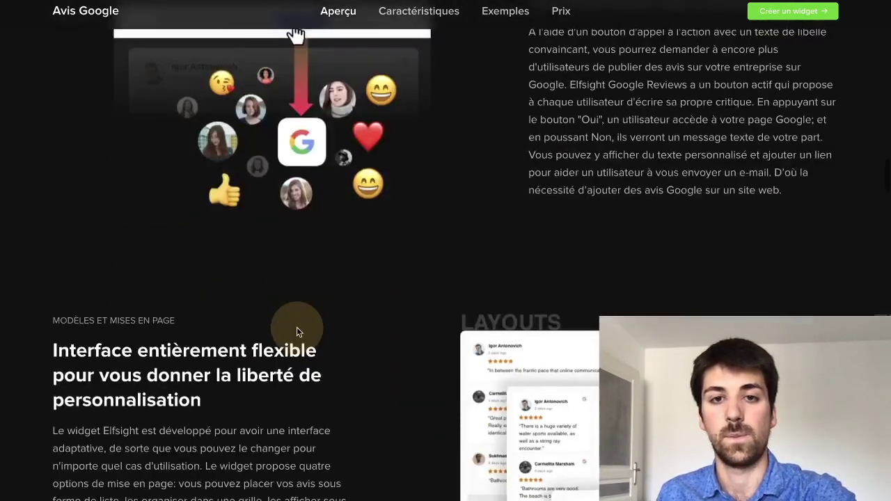
scroll(296, 327, down, 5)
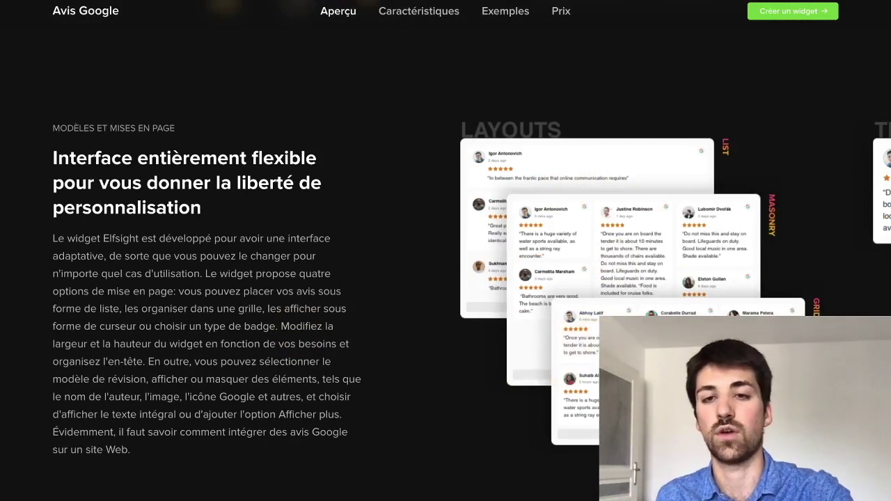
scroll(446, 250, down, 1)
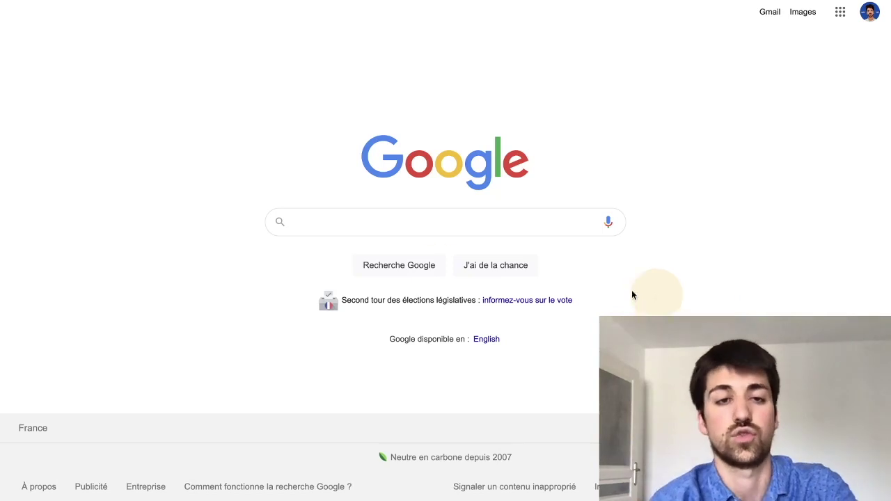
Search Google for the Apple Part-Dieu store in Lyon.
text(apple)
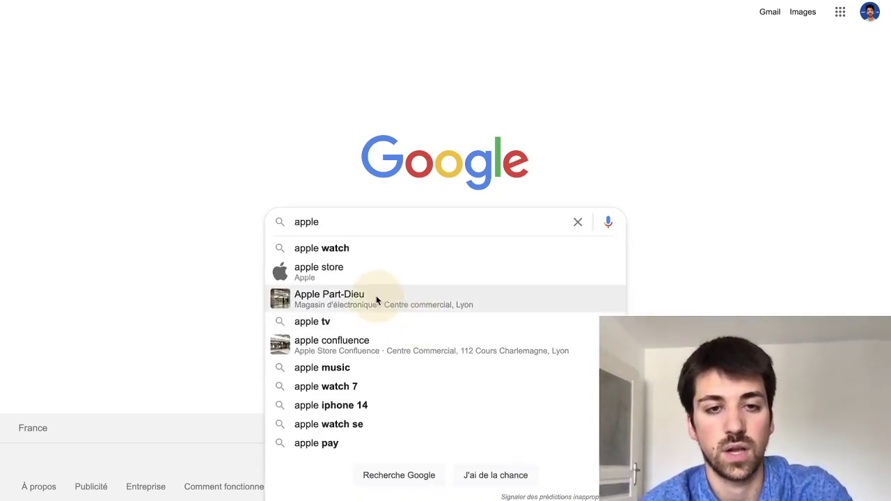
click(376, 300)
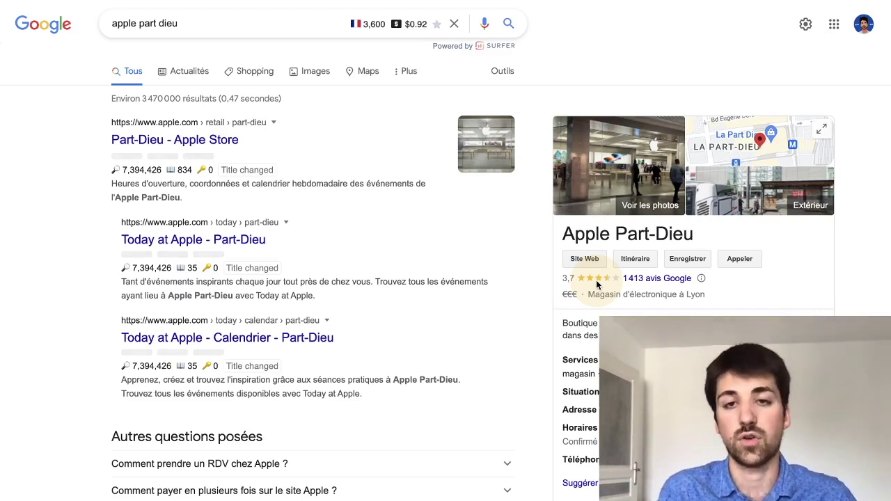
Open the jean-seo.com/elfsight page in a new browser tab.
key(ctrl+t)
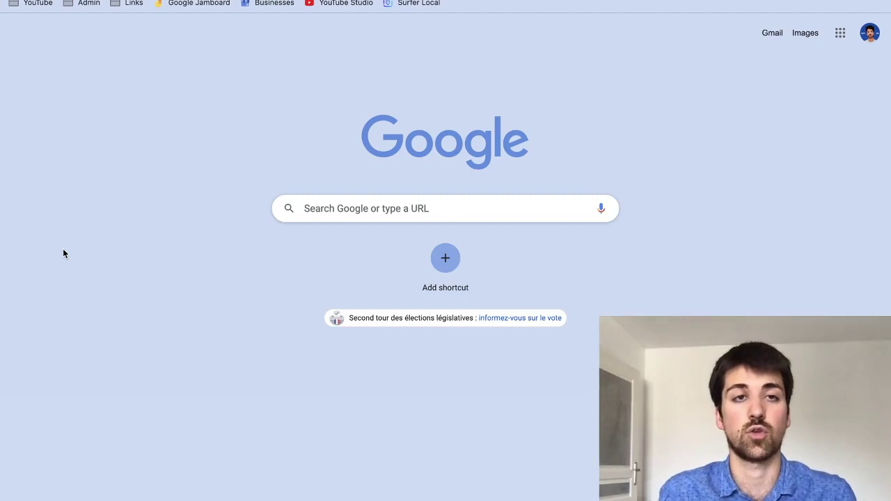
text(jean)
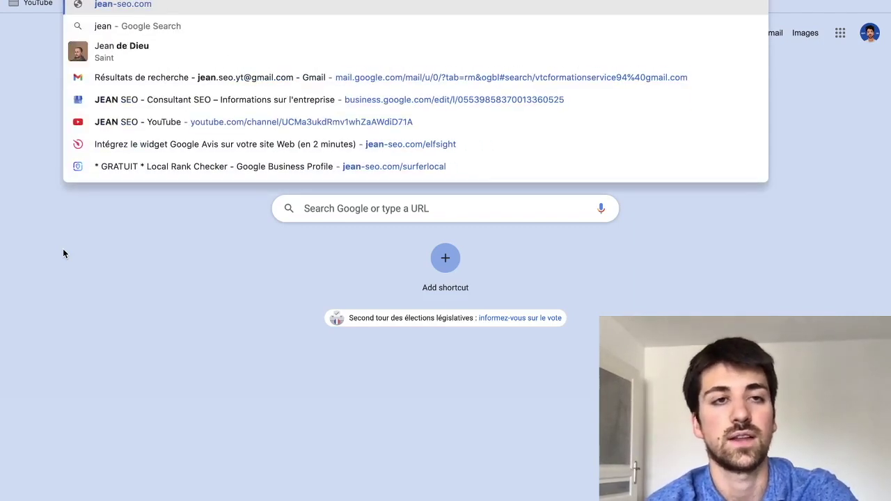
text(-seo.com/)
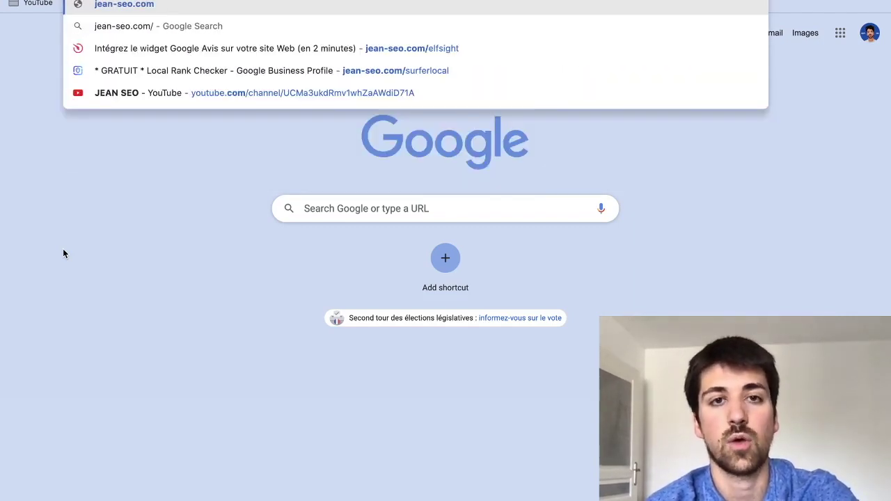
key(Down)
key(Down)
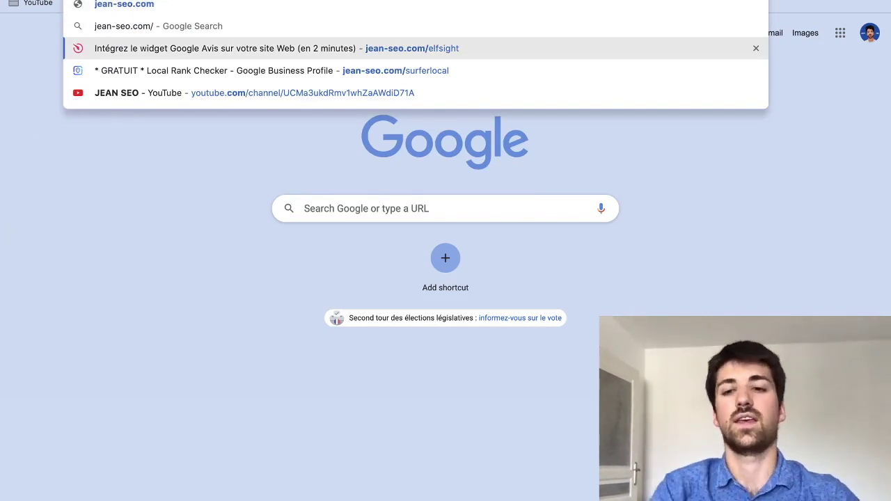
key(Return)
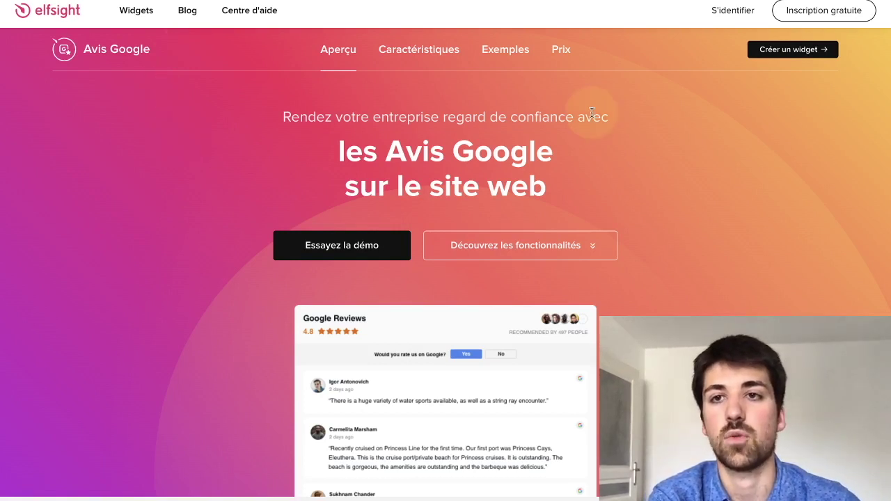
Sign up for Elfsight with the Google account and dismiss the getting-started checklist.
click(818, 15)
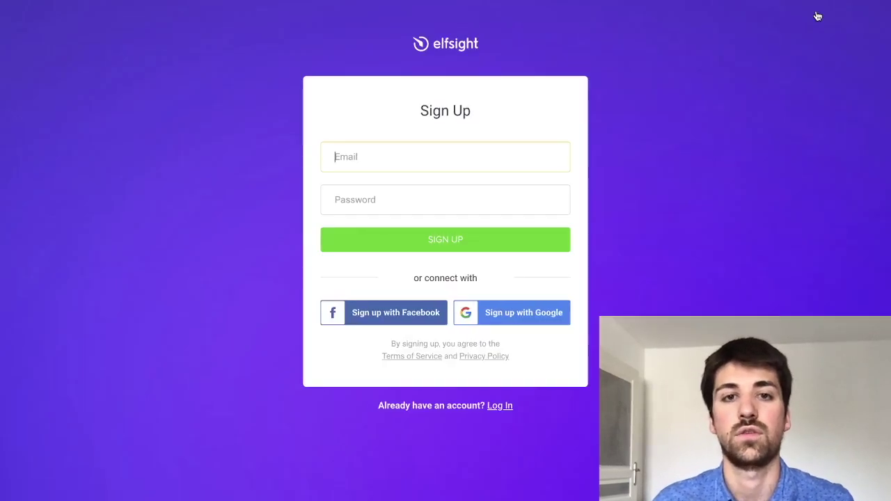
click(529, 315)
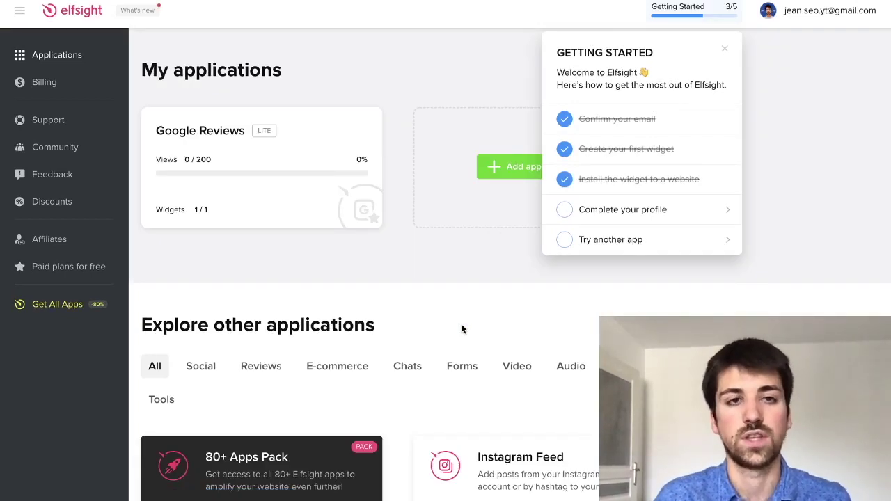
click(725, 49)
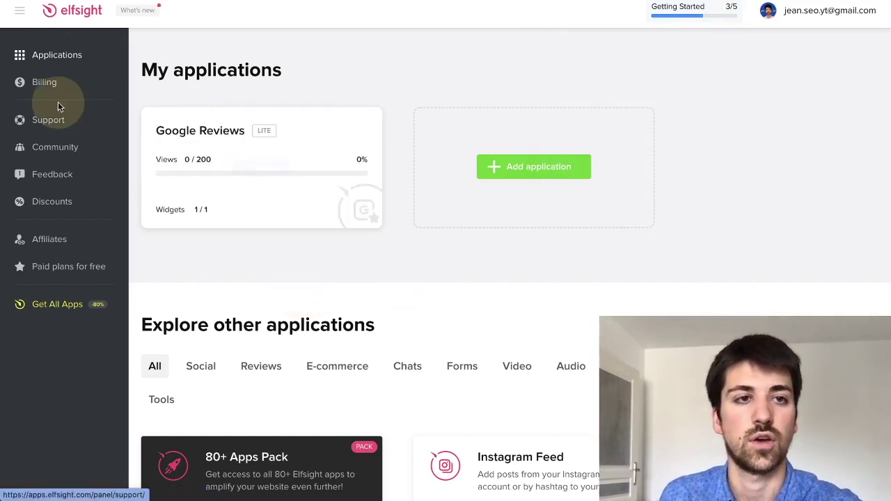
Find the Google Reviews app by searching the available applications for "google", and create a widget with it.
click(60, 54)
scroll(372, 326, down, 1)
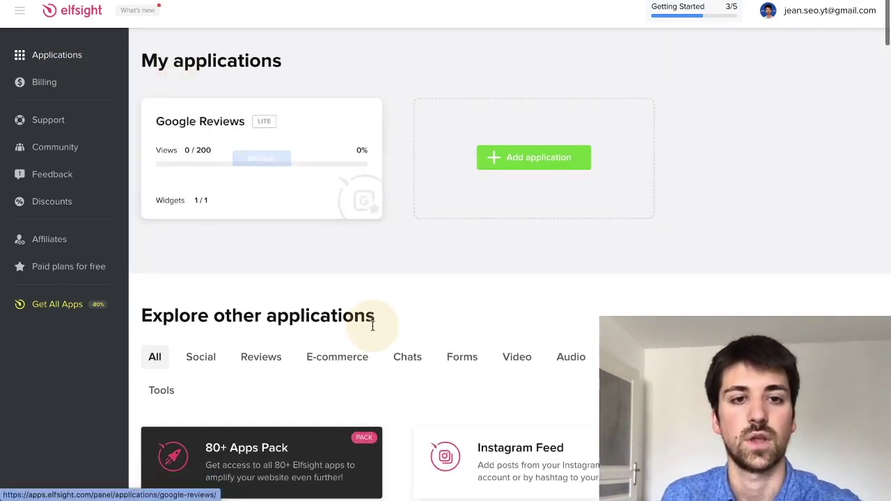
scroll(373, 326, down, 3)
click(661, 171)
text(google)
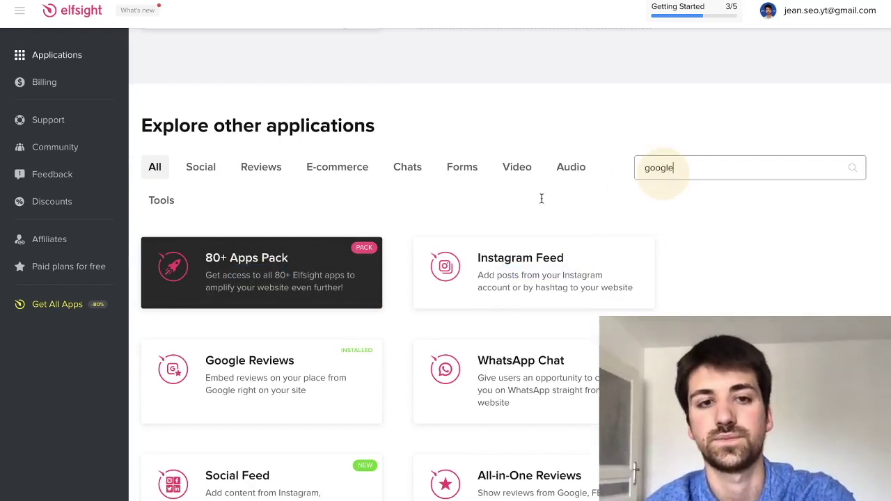
mouse_move(483, 248)
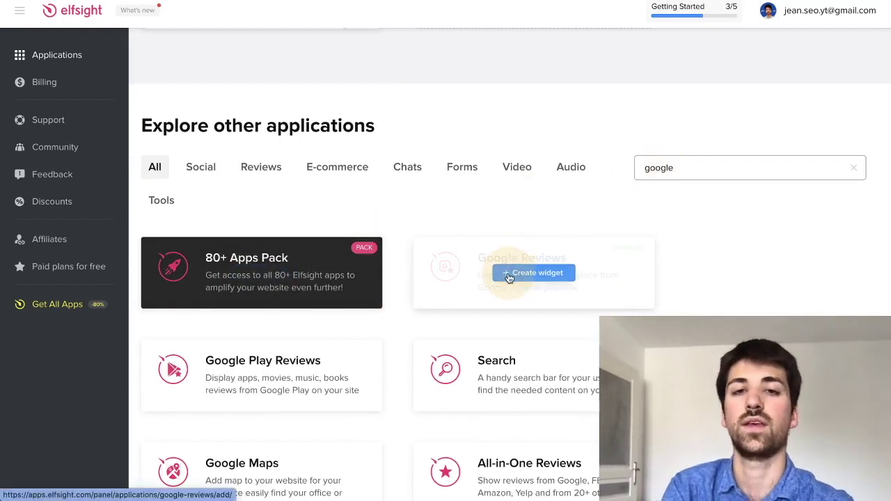
click(508, 278)
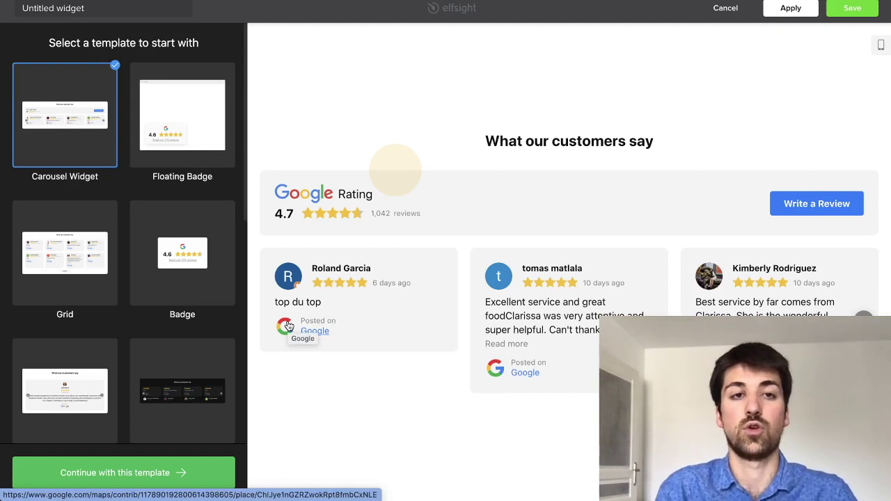
Preview the Floating Badge template, then return to the Carousel Widget template and continue with it.
click(159, 155)
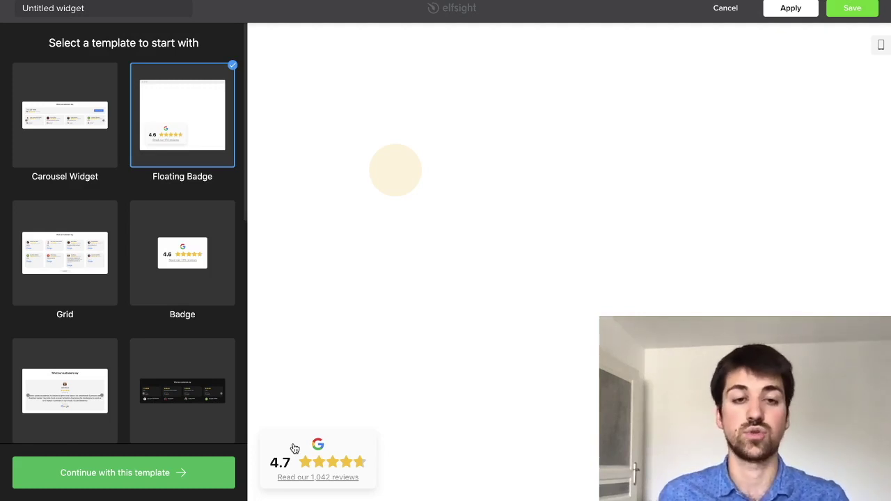
click(65, 126)
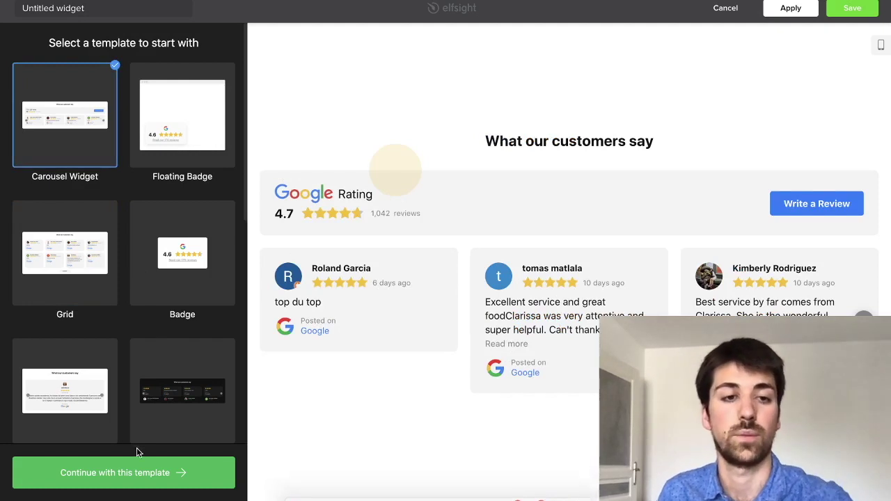
click(124, 474)
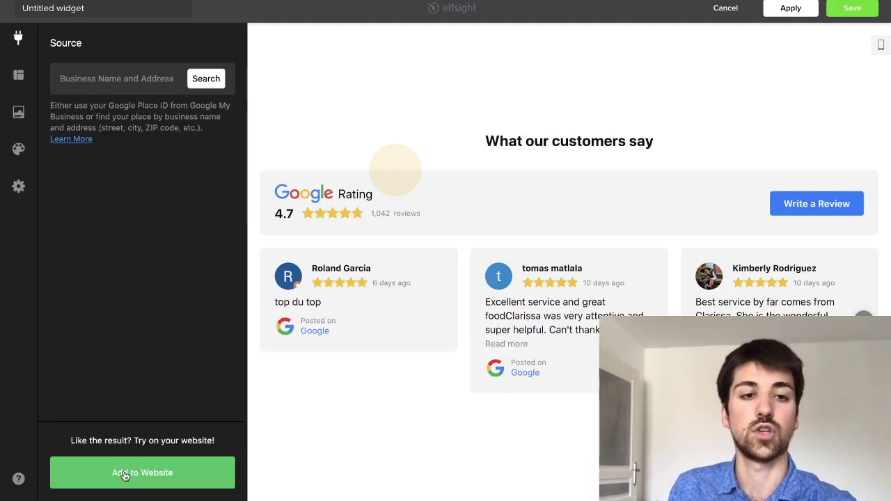
Try to set Apple Part-Dieu as the widget's review source, copying the business name from the Google results and picking the matching suggestion.
click(115, 82)
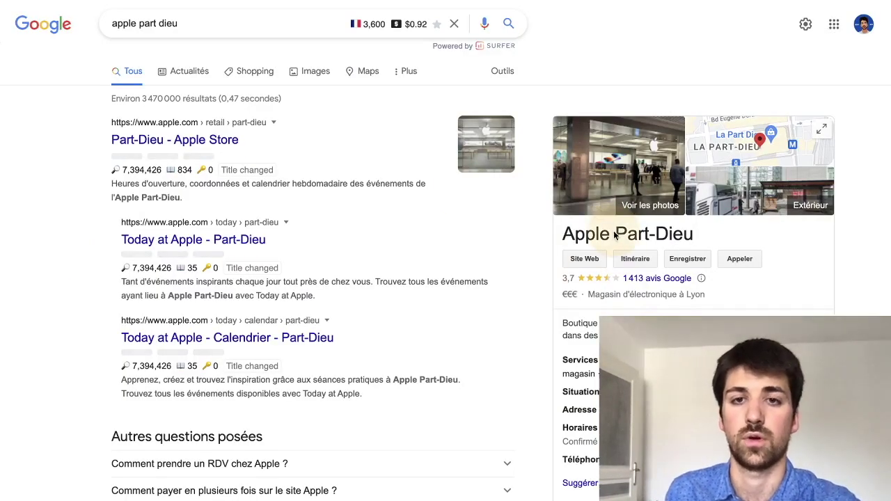
triple_click(627, 237)
key(ctrl+c)
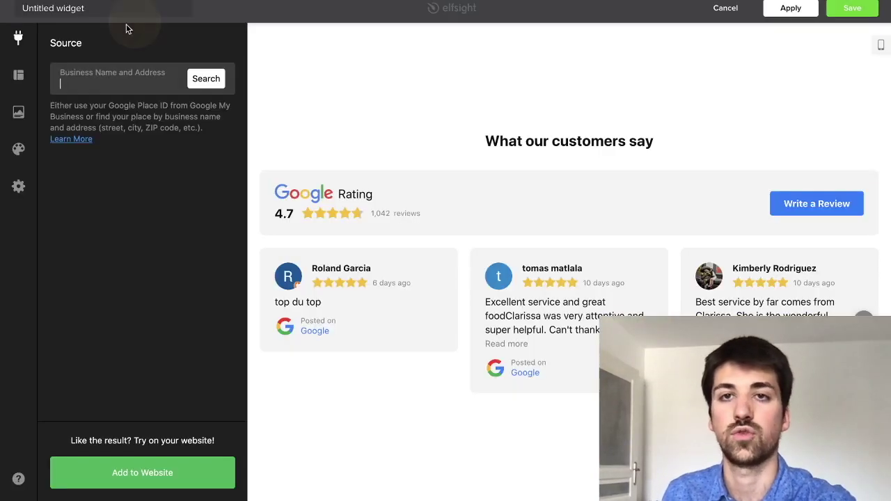
click(135, 22)
key(ctrl+v)
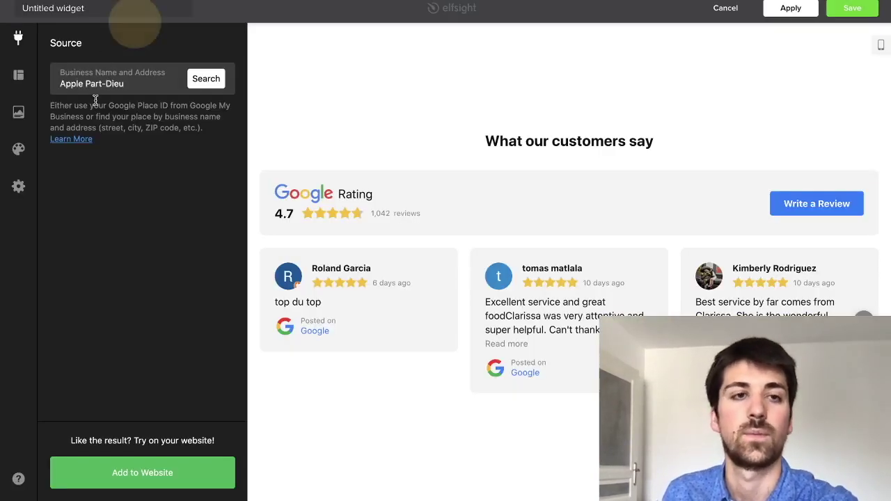
click(148, 82)
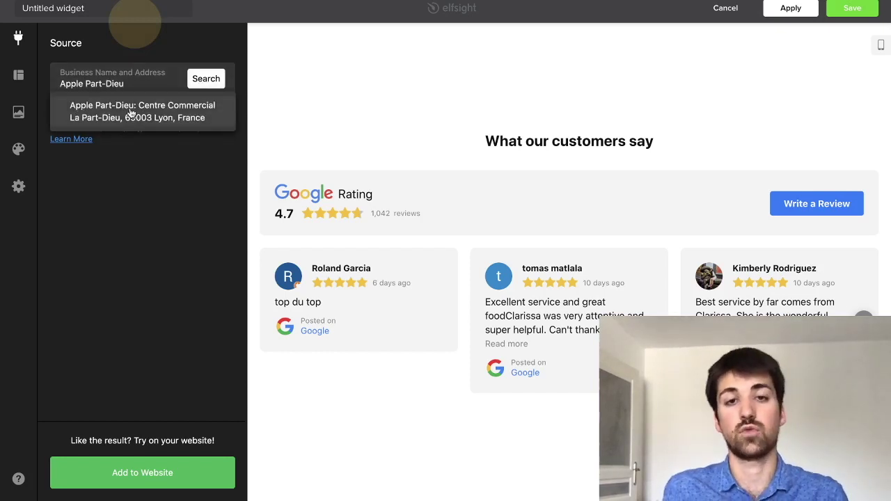
click(129, 113)
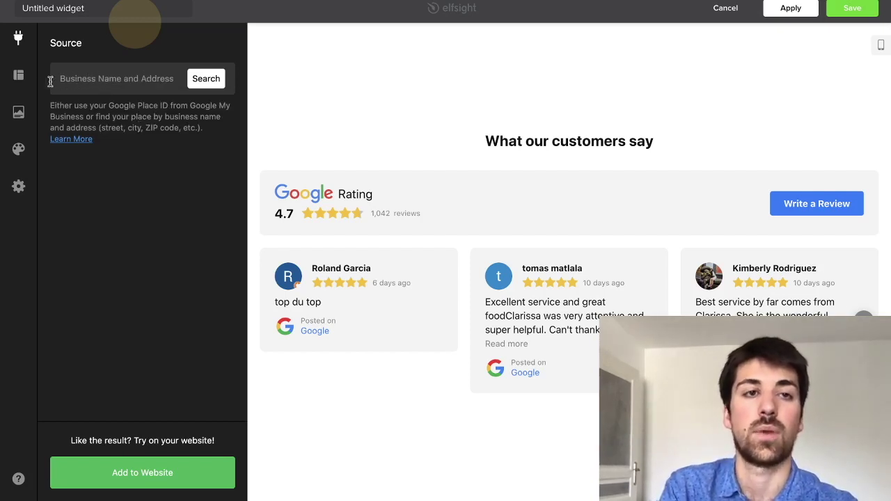
In the layout settings, turn the widget title off and on again, append "cvcc" to the title text, and return to the layout options.
click(19, 79)
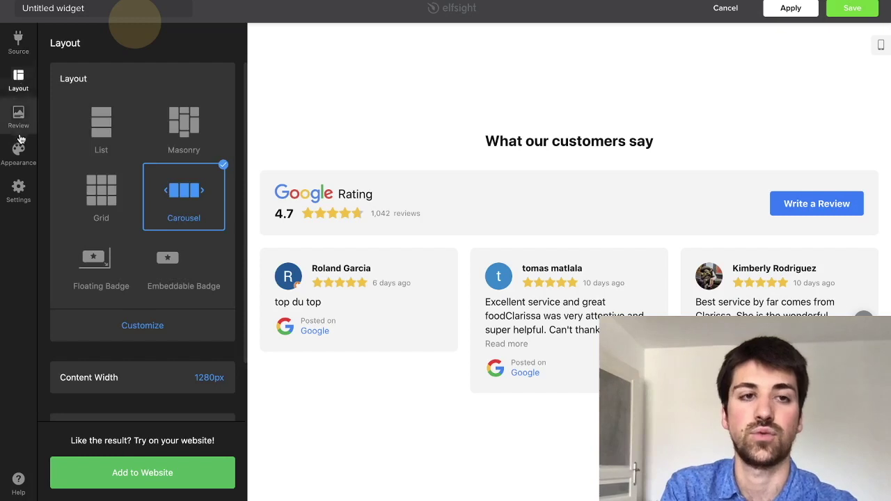
scroll(101, 74, down, 2)
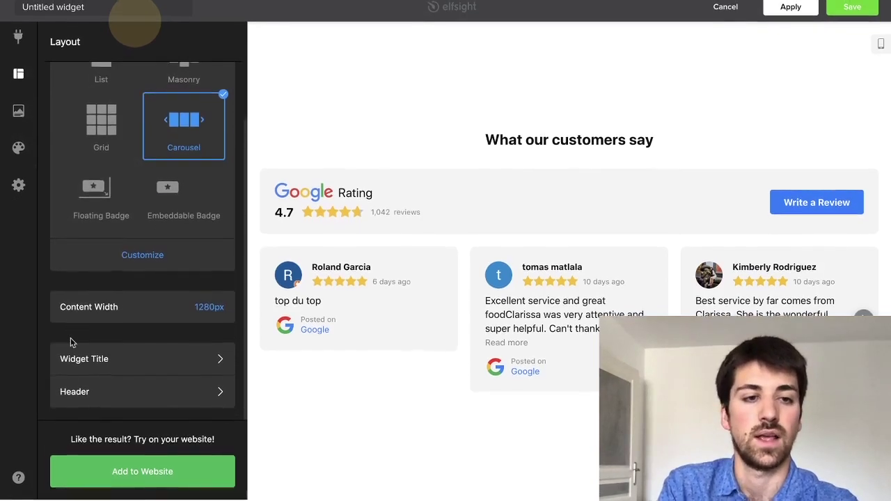
click(75, 359)
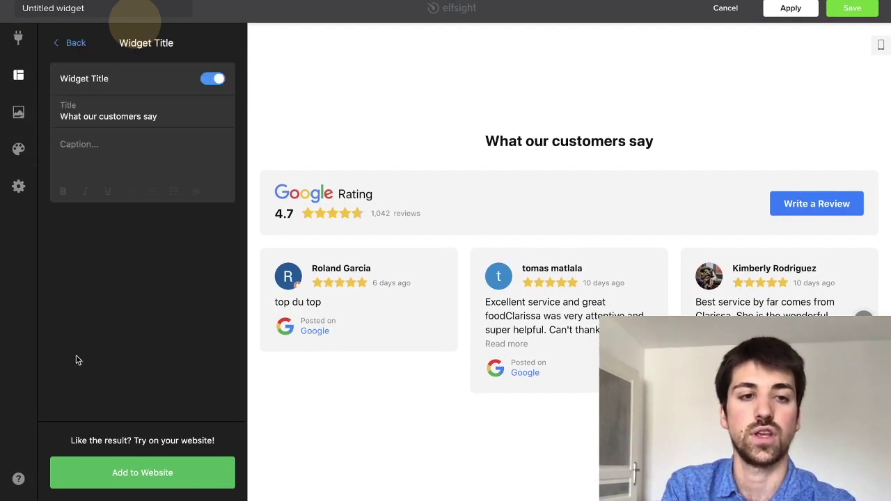
click(210, 81)
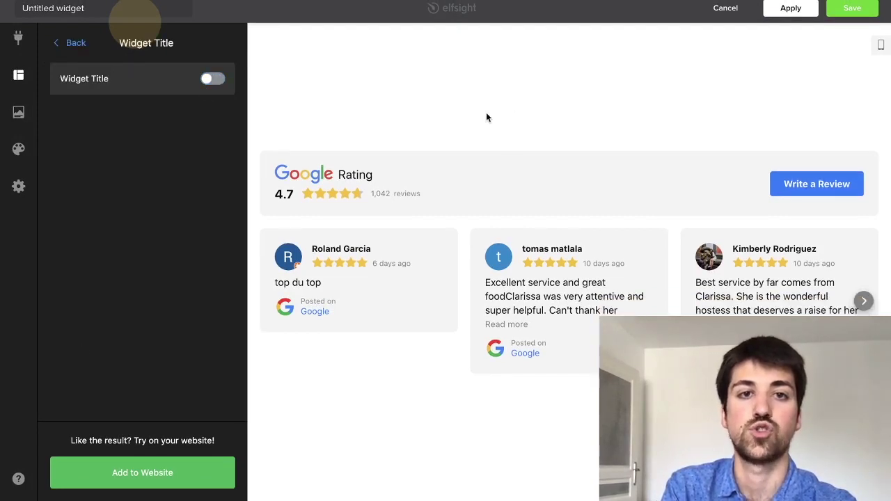
click(211, 80)
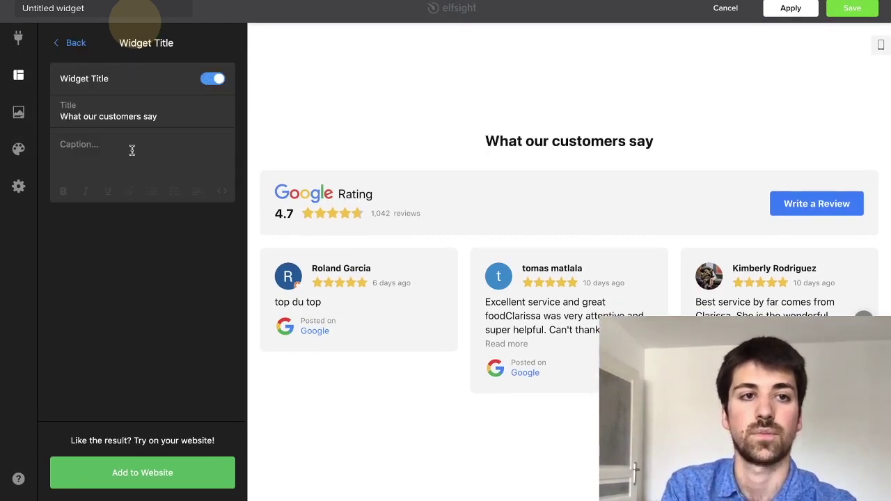
click(185, 118)
text(cvcc)
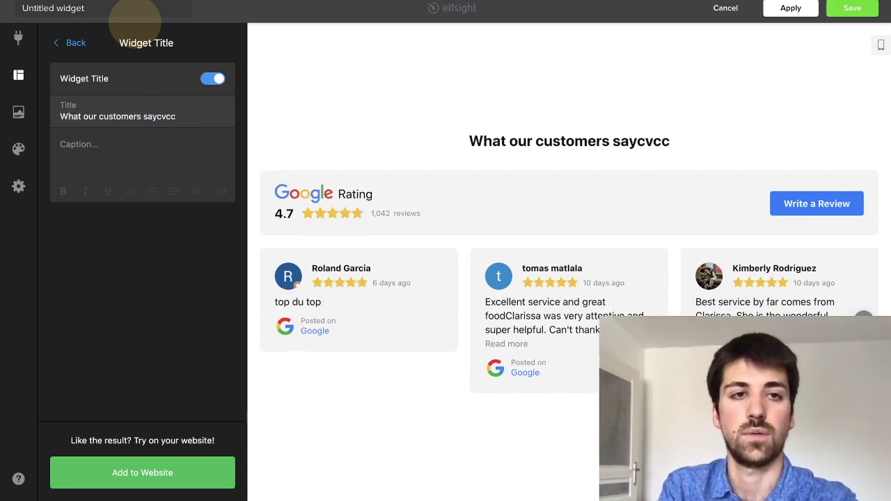
key(ctrl+a)
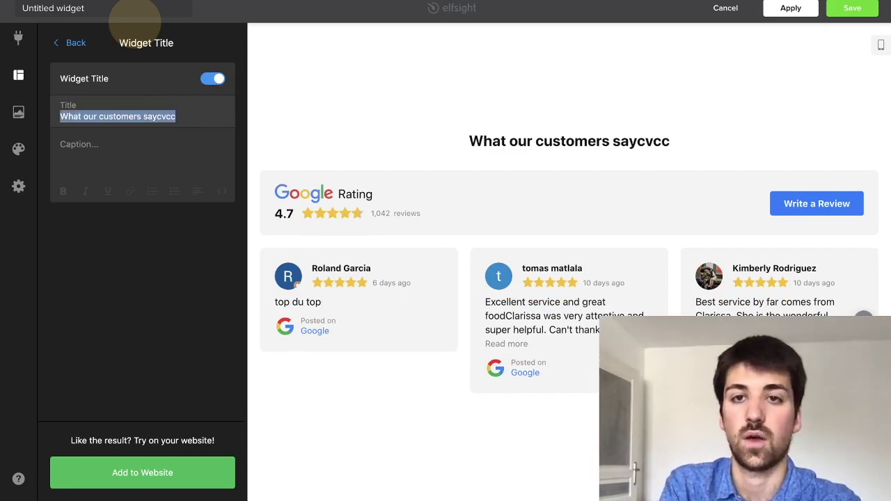
click(63, 44)
scroll(62, 197, down, 2)
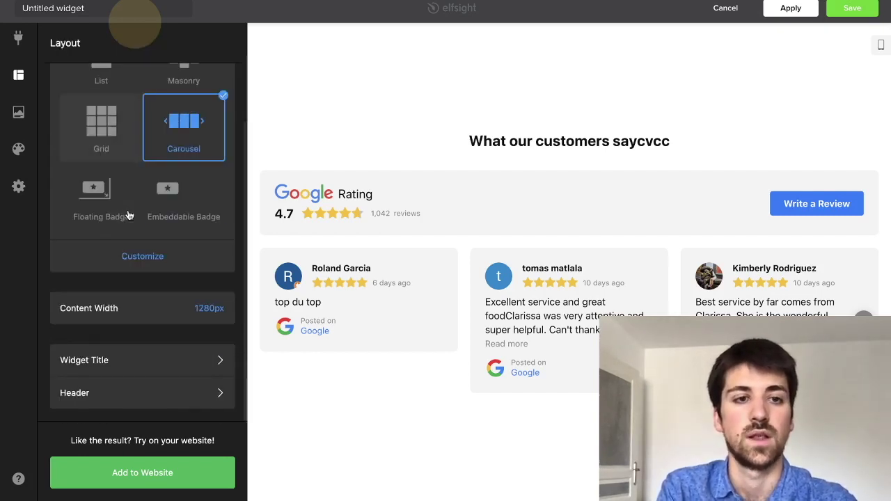
Look through the widget's Review and Appearance settings, down to the customizable elements.
click(18, 115)
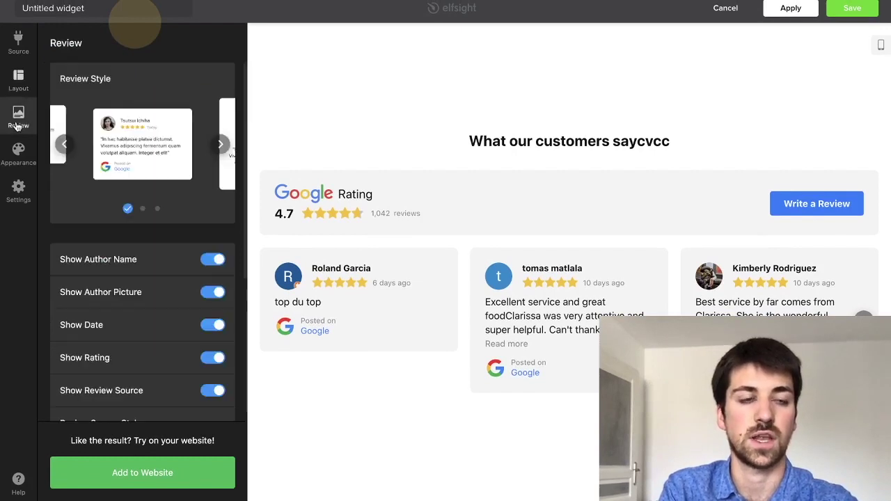
click(17, 148)
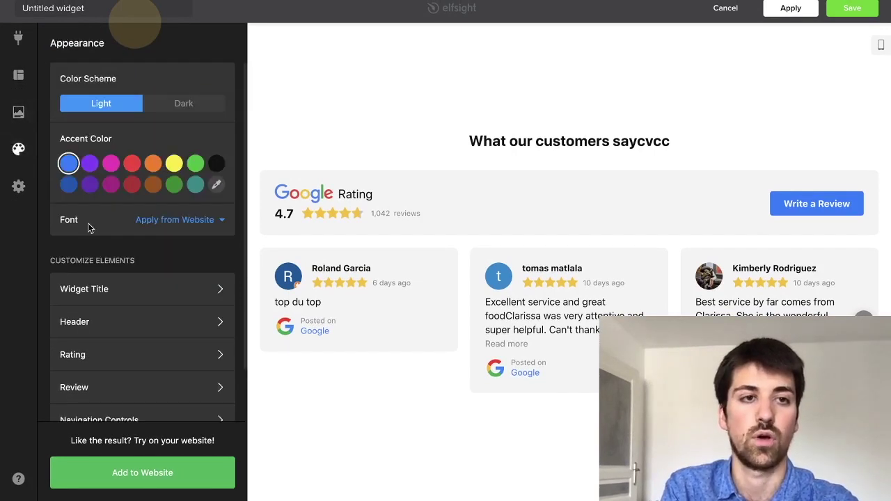
scroll(89, 228, down, 2)
In the widget's settings, change its language to Français, searching the available languages for "fran".
mouse_move(14, 209)
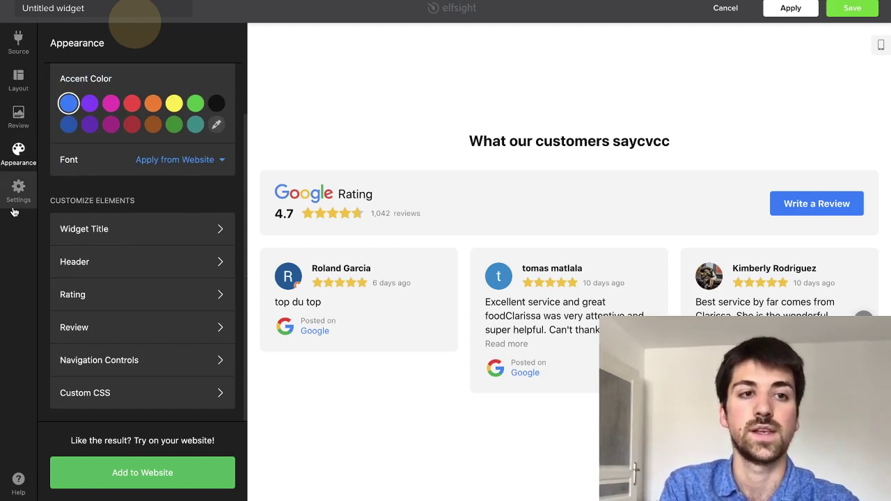
click(14, 209)
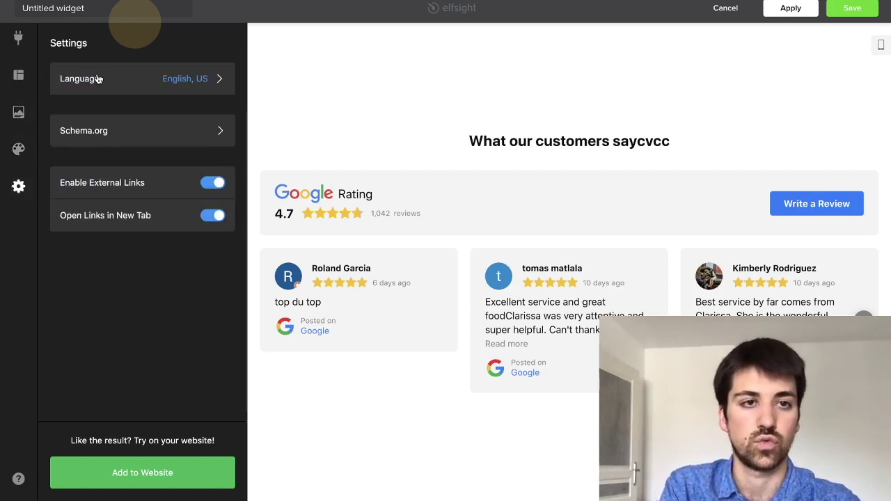
click(186, 78)
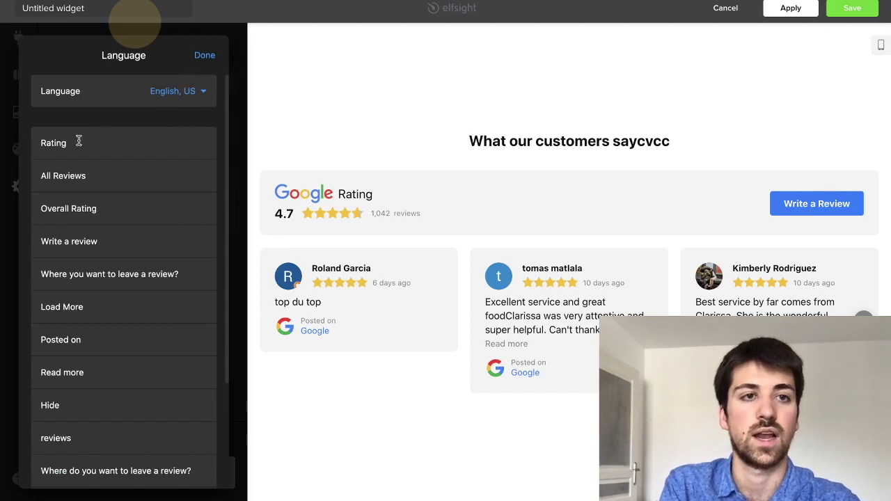
click(186, 91)
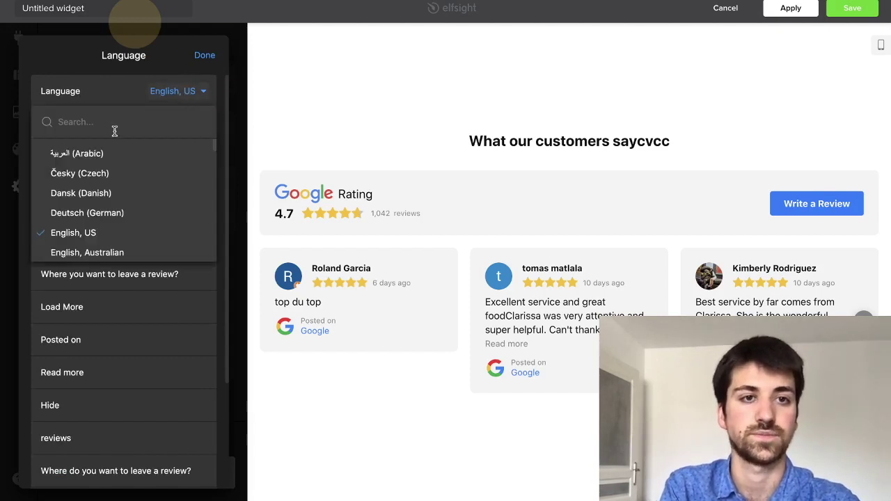
text(fran)
click(101, 153)
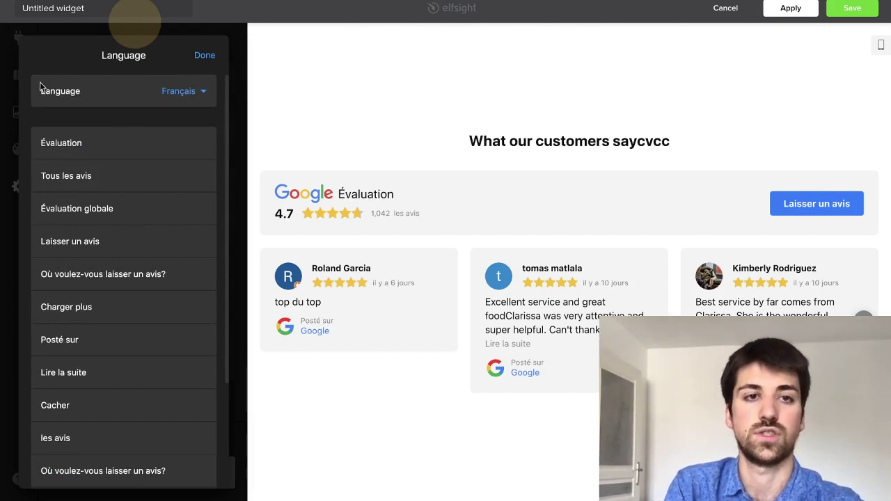
Replace the "Évaluation" label among the widget's language texts with "Avis" and finish editing the language.
click(138, 214)
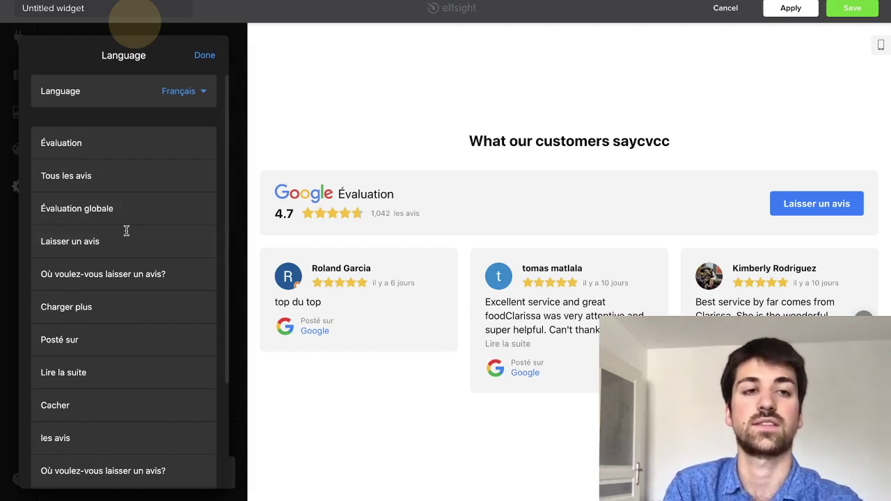
double_click(65, 145)
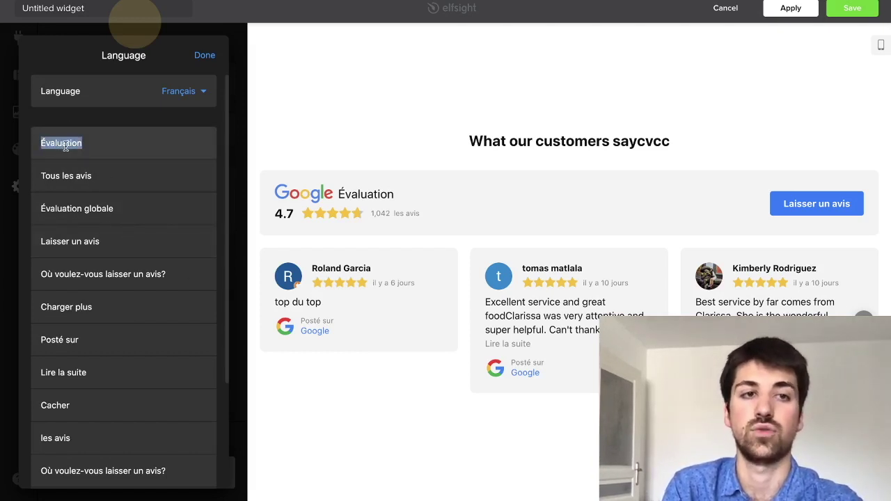
text(Avis)
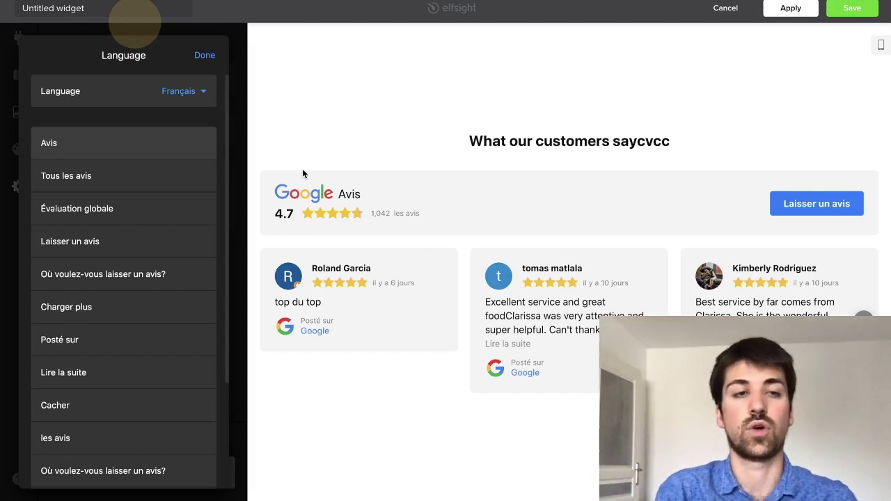
click(200, 57)
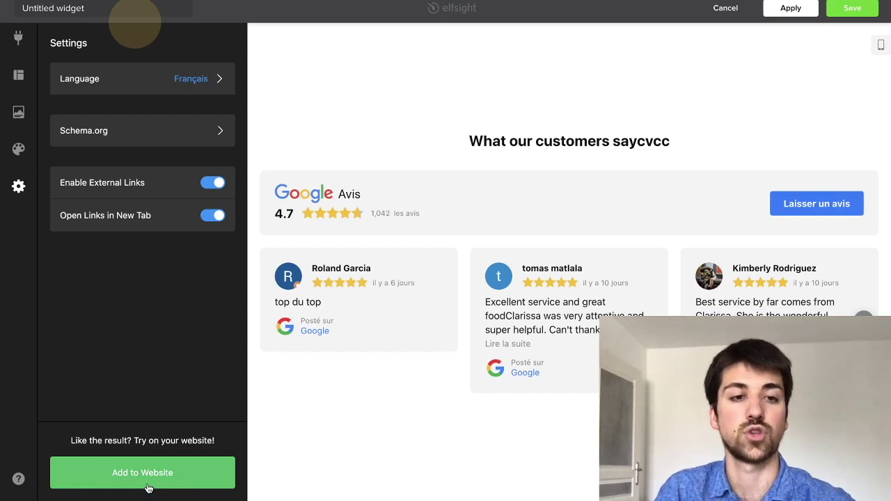
Apply the customized settings and save the widget.
click(114, 473)
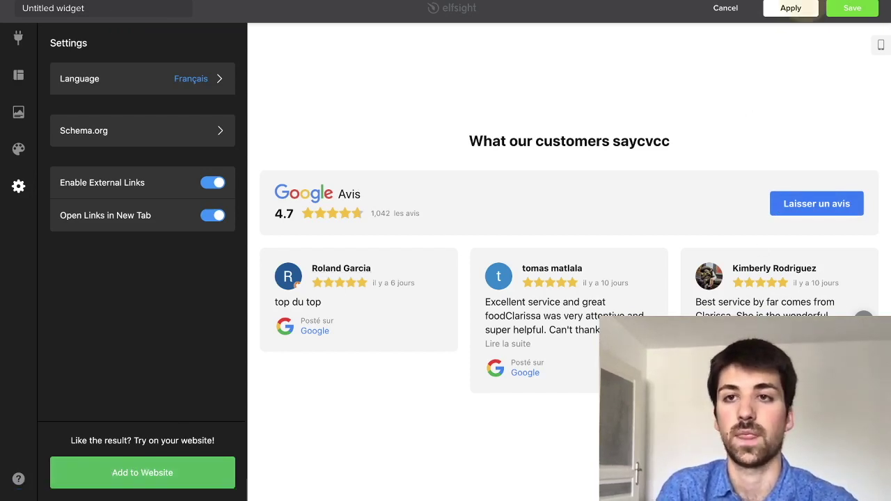
click(790, 7)
click(846, 8)
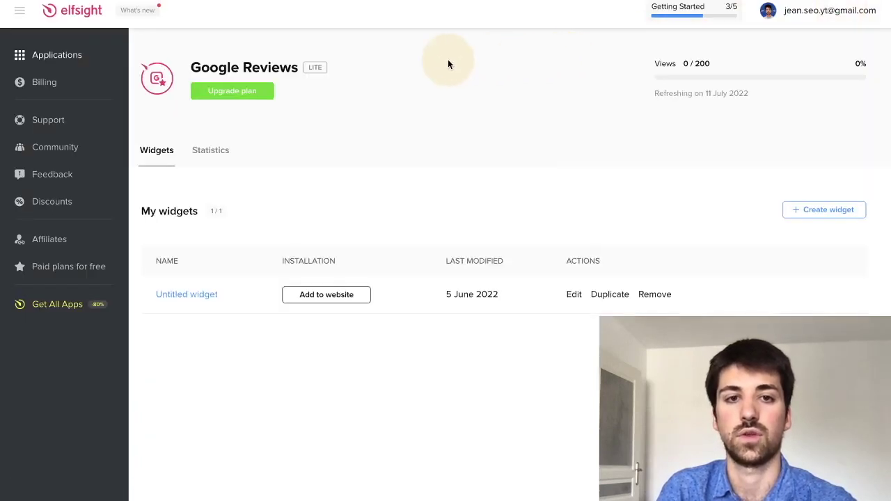
Open the website installation code for the saved Google Reviews widget, copy the embed code, and close the dialog.
click(313, 304)
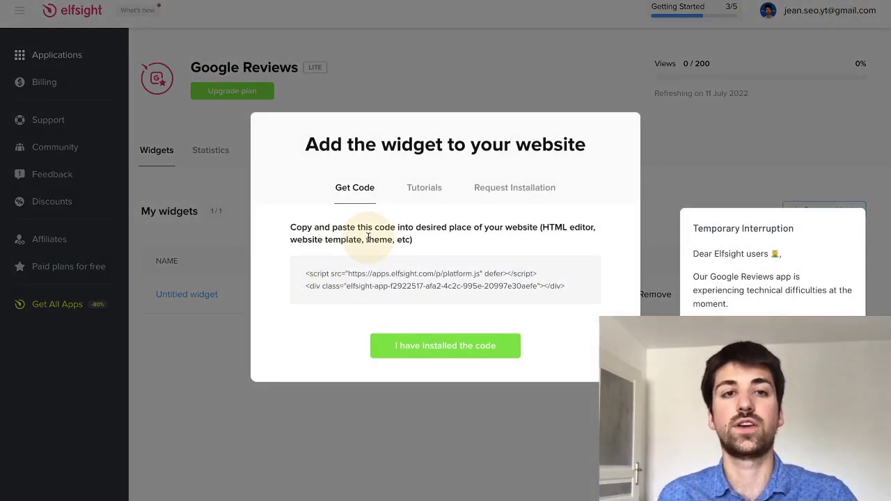
triple_click(368, 237)
click(375, 233)
mouse_move(362, 278)
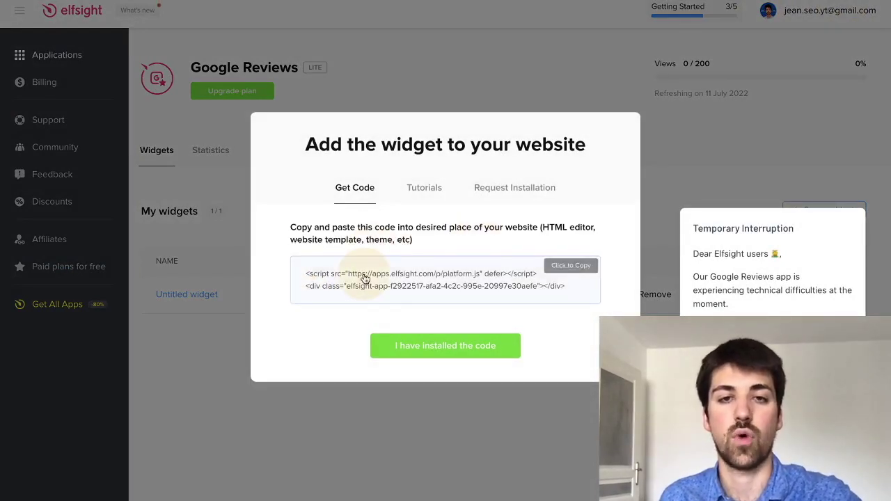
click(396, 285)
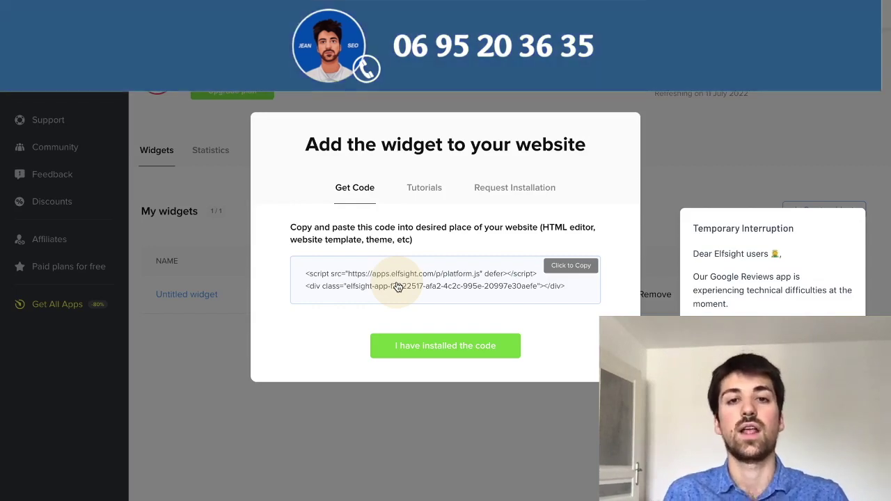
click(213, 452)
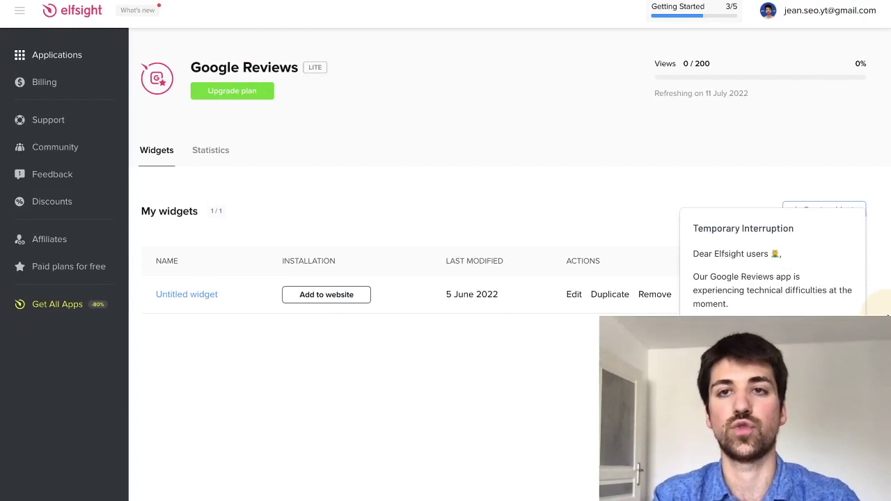
Open Google in a new browser tab and search for images of "exemple post facebook avis client".
key(ctrl+t)
text(google.com)
key(Return)
text(exemple post facebook avis client)
key(Return)
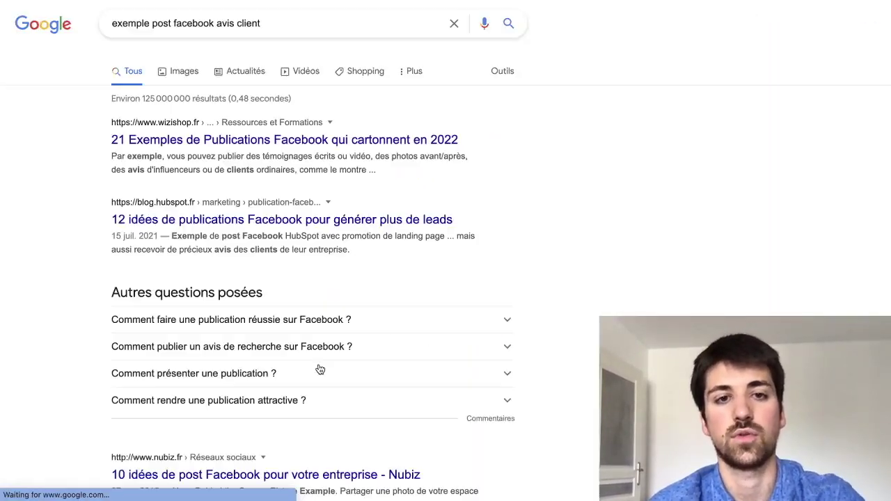
click(180, 73)
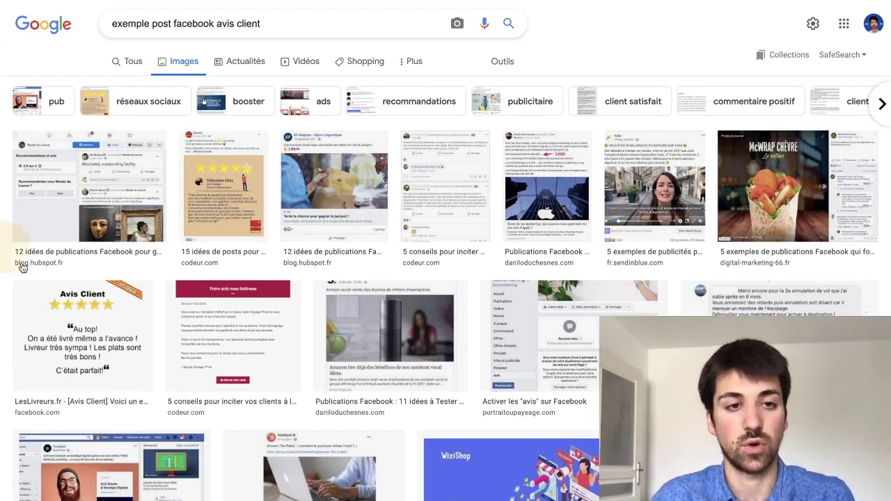
Preview the LesLivreurs.fr "Avis Client" image and the Codeur.com customer review post with five stars as Facebook post examples.
click(48, 377)
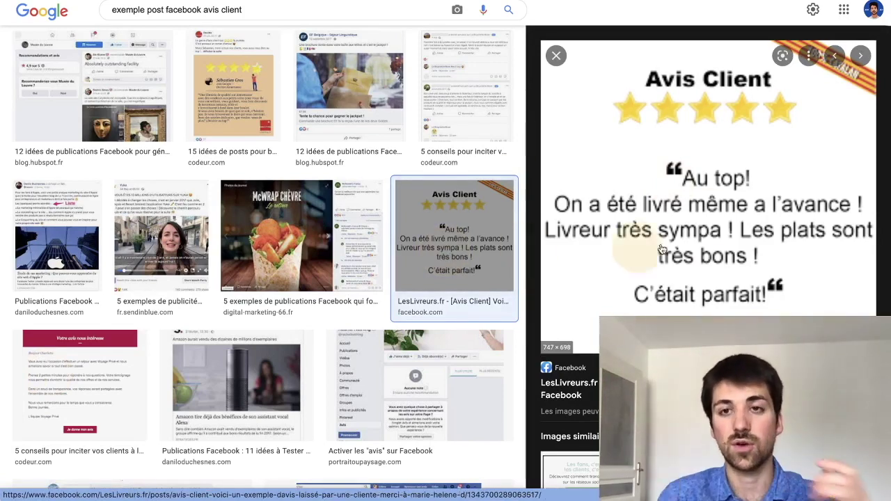
scroll(209, 273, up, 1)
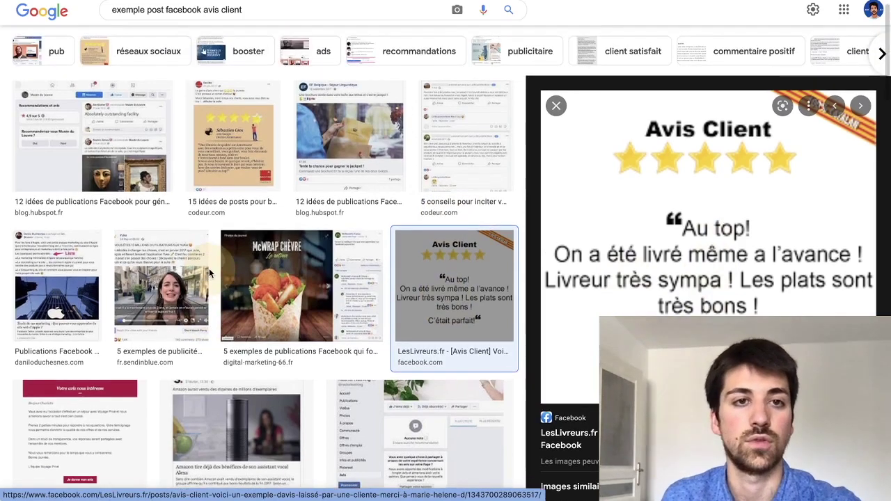
scroll(216, 209, down, 1)
click(221, 202)
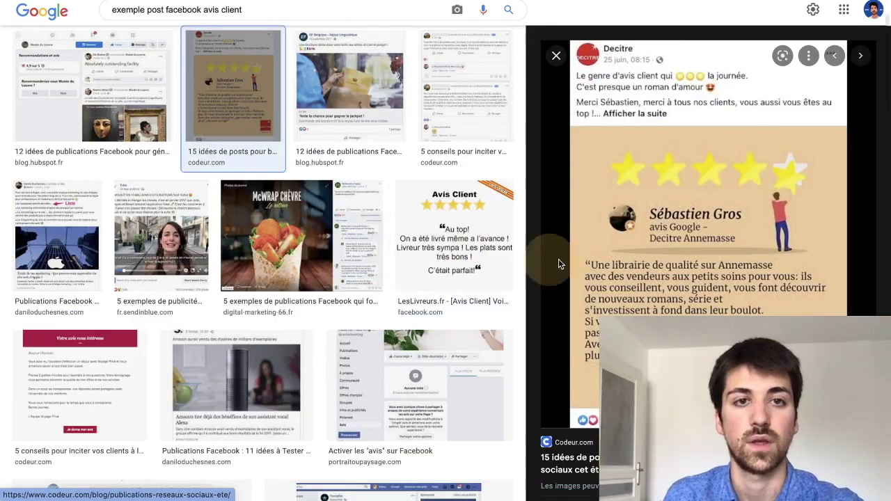